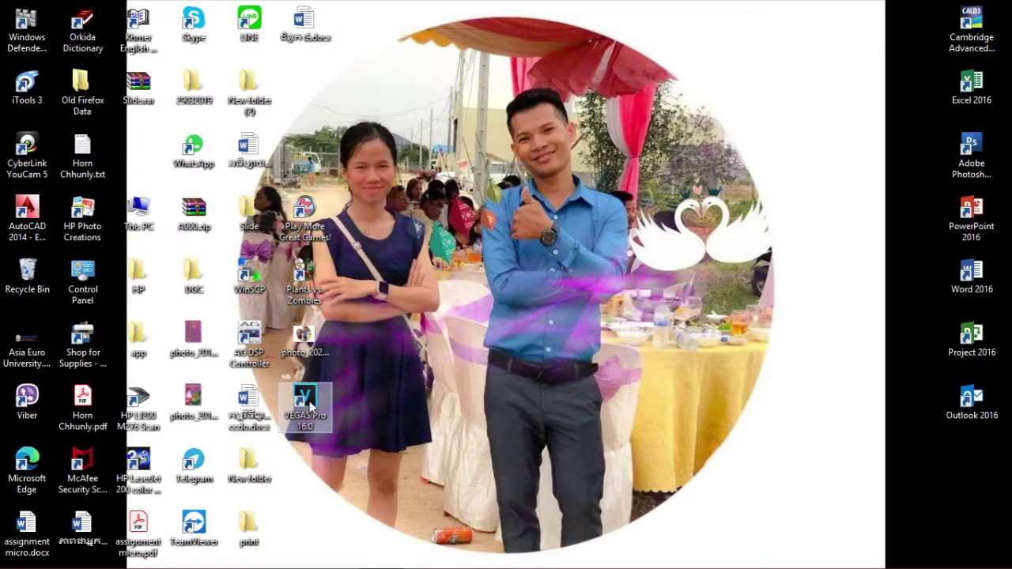
Launch VEGAS Pro 16.0 from its desktop shortcut.
double_click(305, 402)
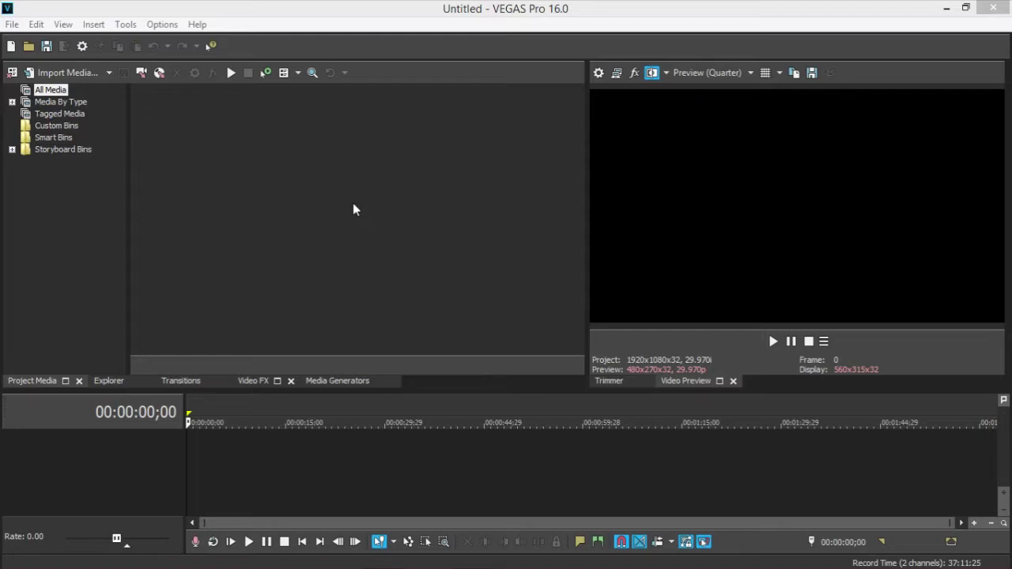
In Import Media, browse to E:\Video edit lesson\Vegas Pro Exersice\Ex-0 Import Media and Timeline.
click(80, 76)
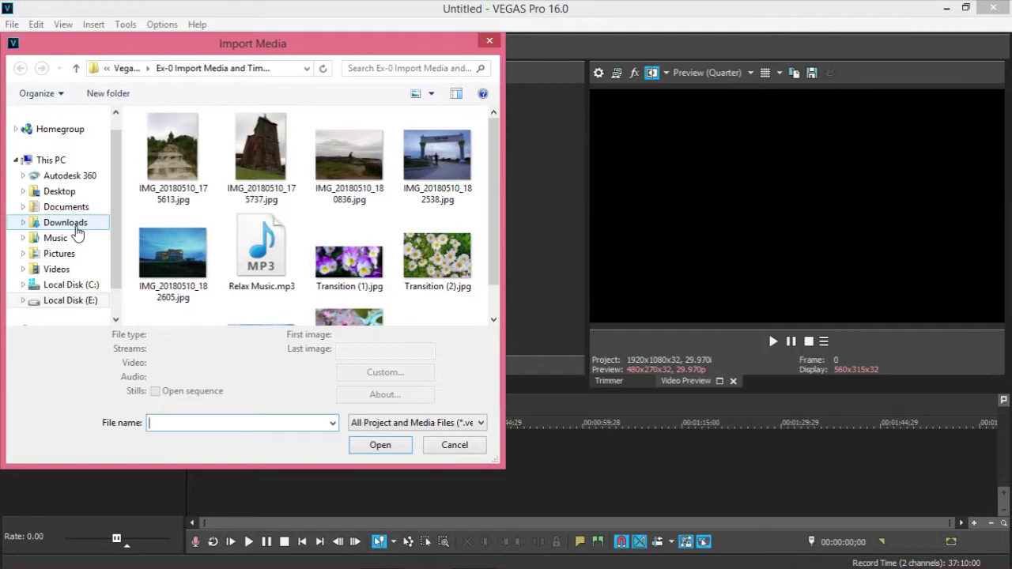
click(74, 306)
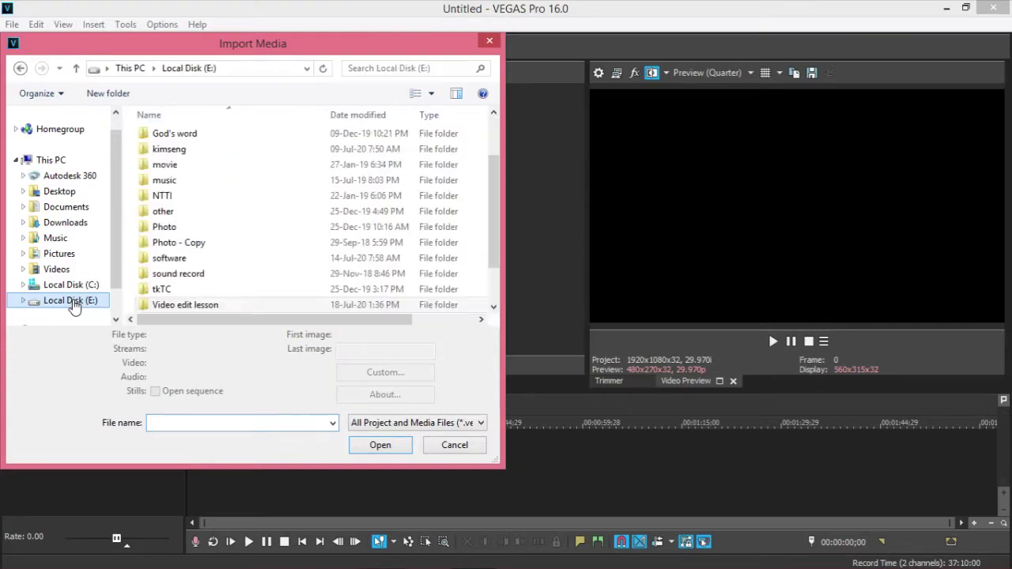
double_click(190, 307)
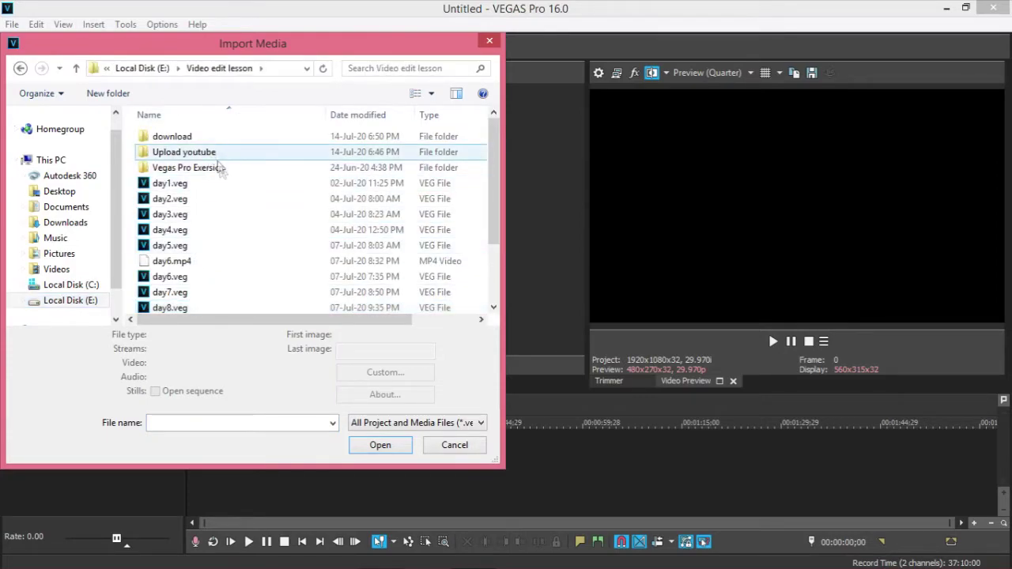
click(231, 172)
double_click(232, 170)
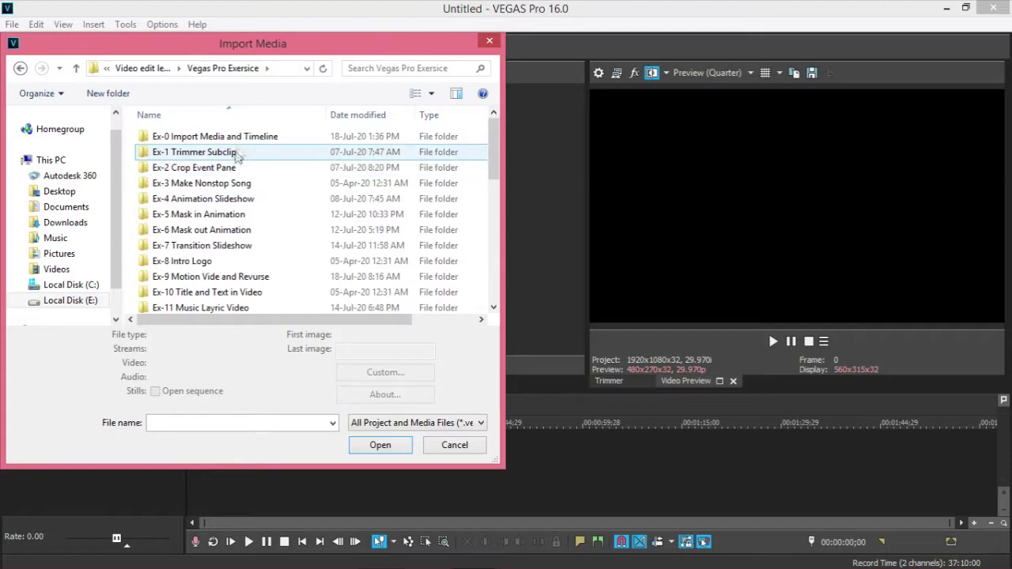
double_click(245, 136)
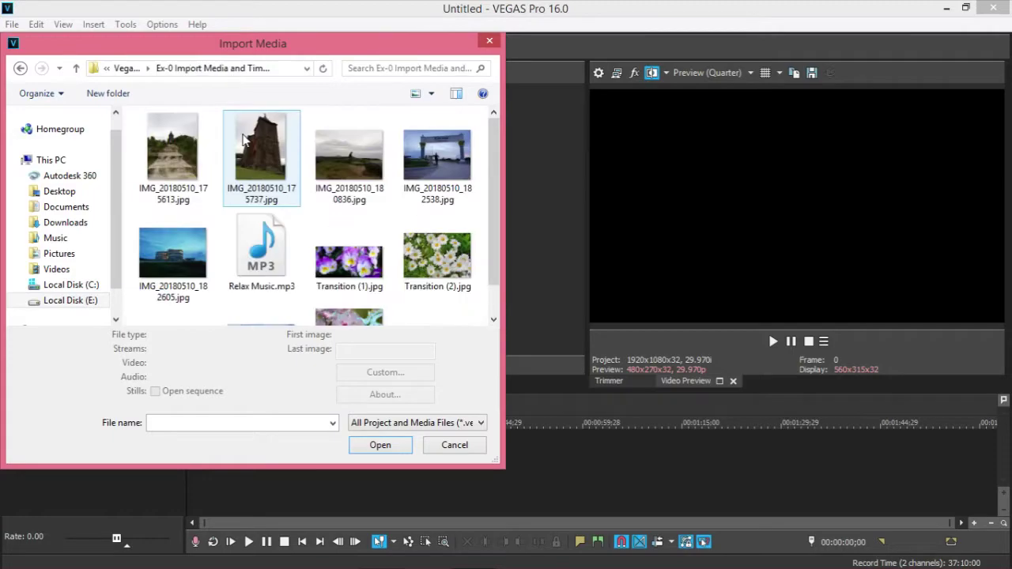
Select IMG_20180510_182538, 180836, 182605 and Relax Music.mp3, then import them.
click(442, 167)
ctrl+click(363, 160)
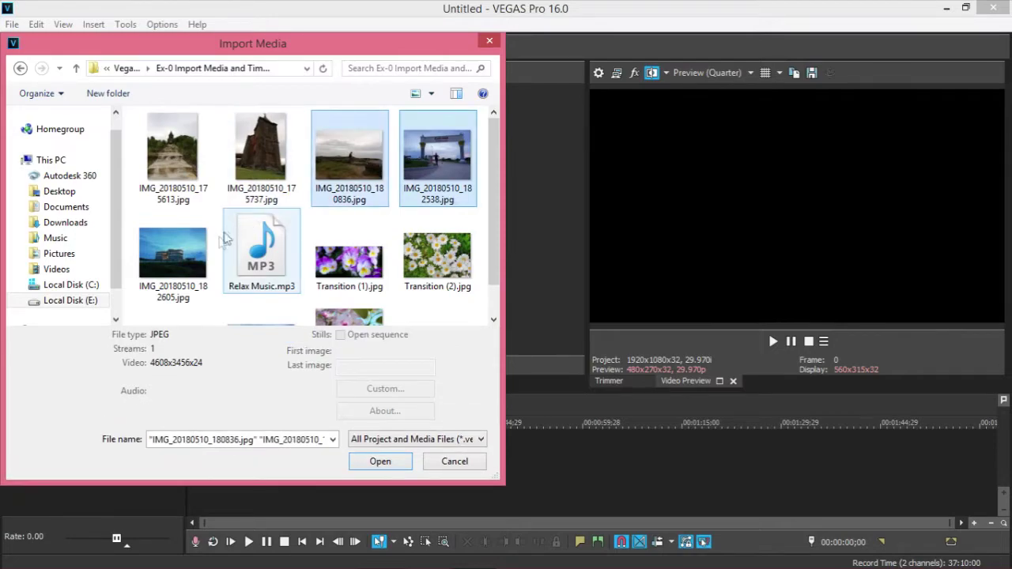
shift+click(178, 253)
ctrl+click(364, 165)
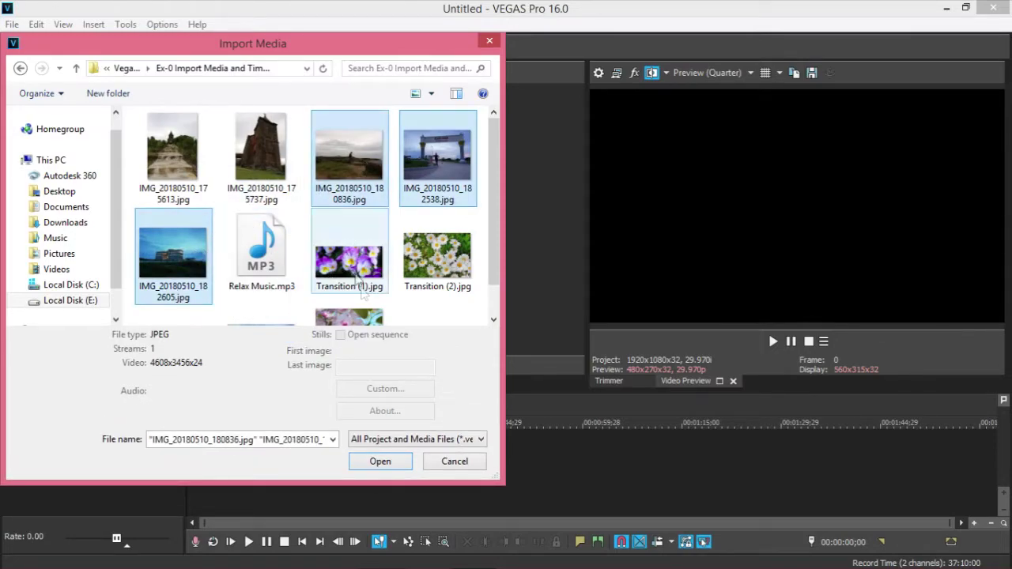
ctrl+click(280, 260)
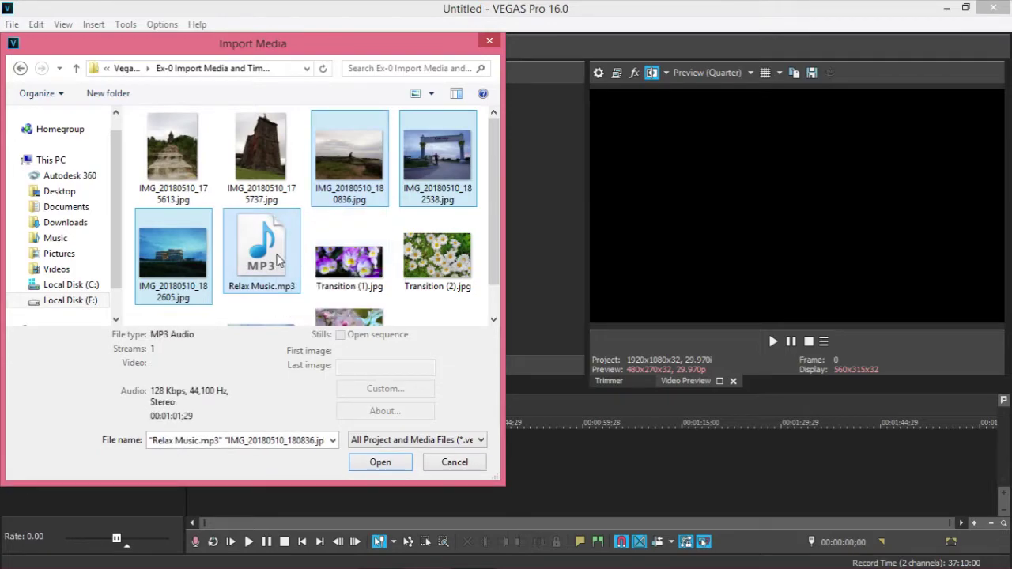
click(387, 462)
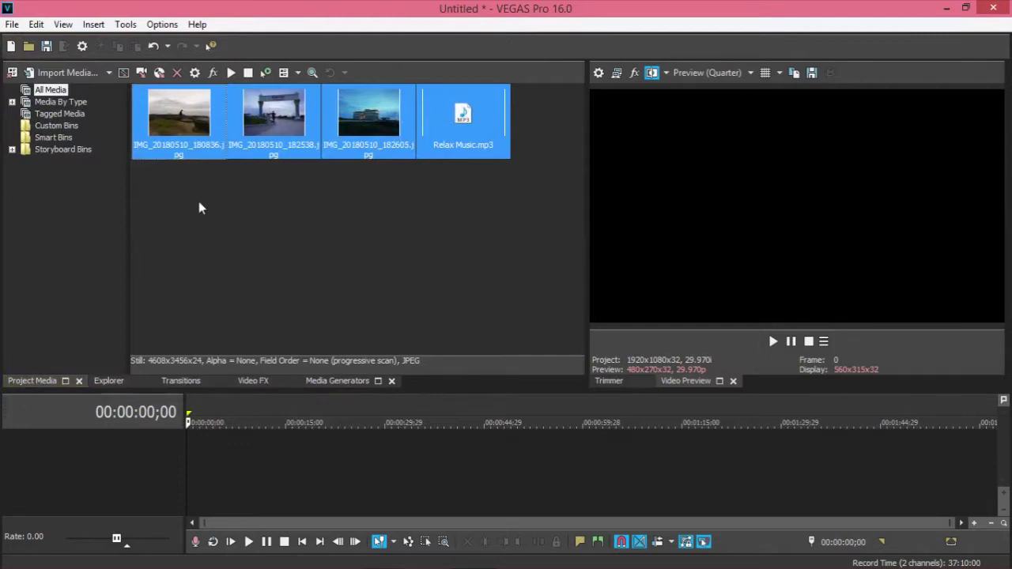
Place Relax Music.mp3 on the audio track, then photos 182605, 182538 and 180836 end to end.
click(303, 192)
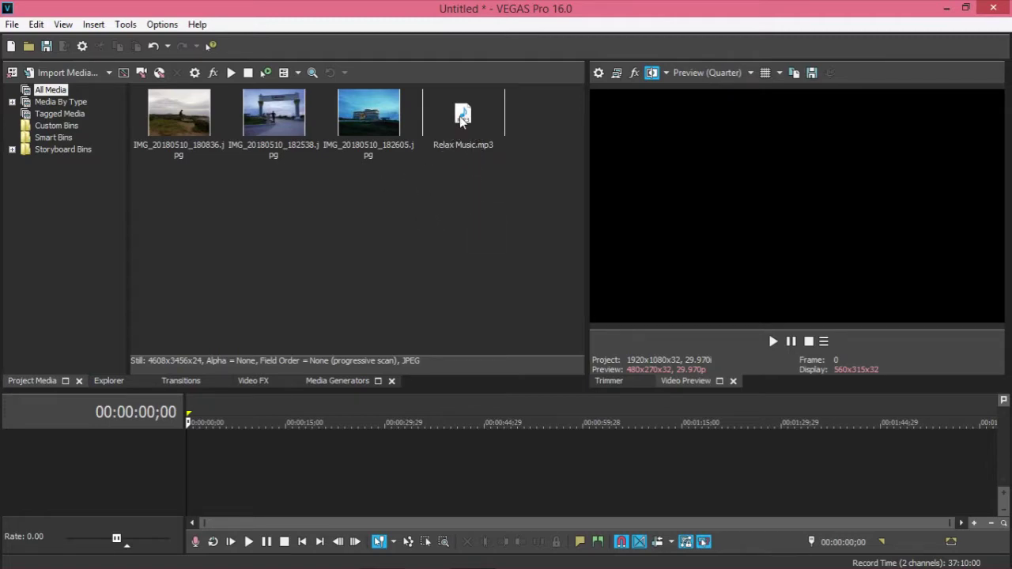
drag(462, 118, 189, 462)
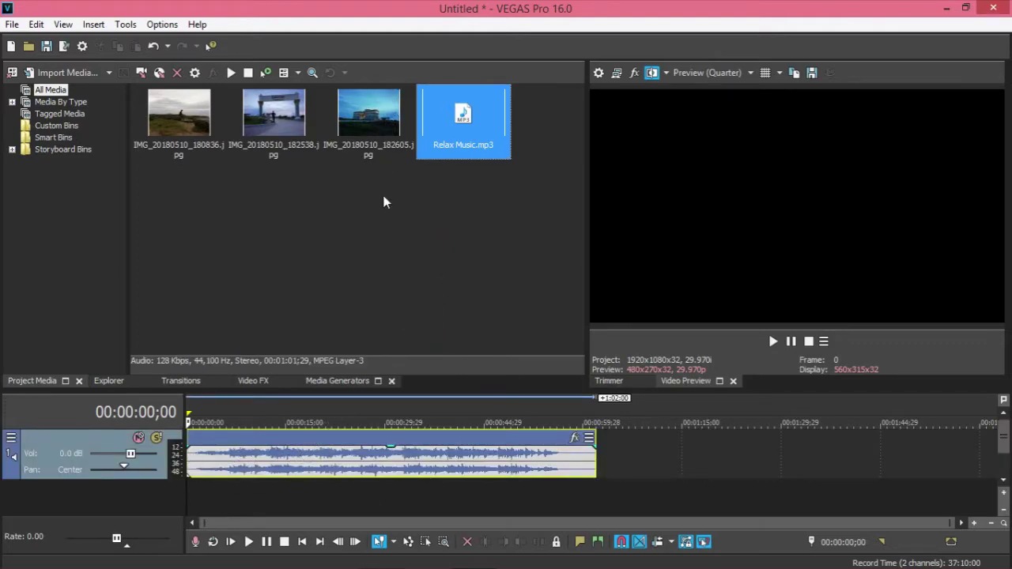
drag(368, 117, 203, 435)
drag(276, 114, 225, 465)
drag(197, 134, 268, 454)
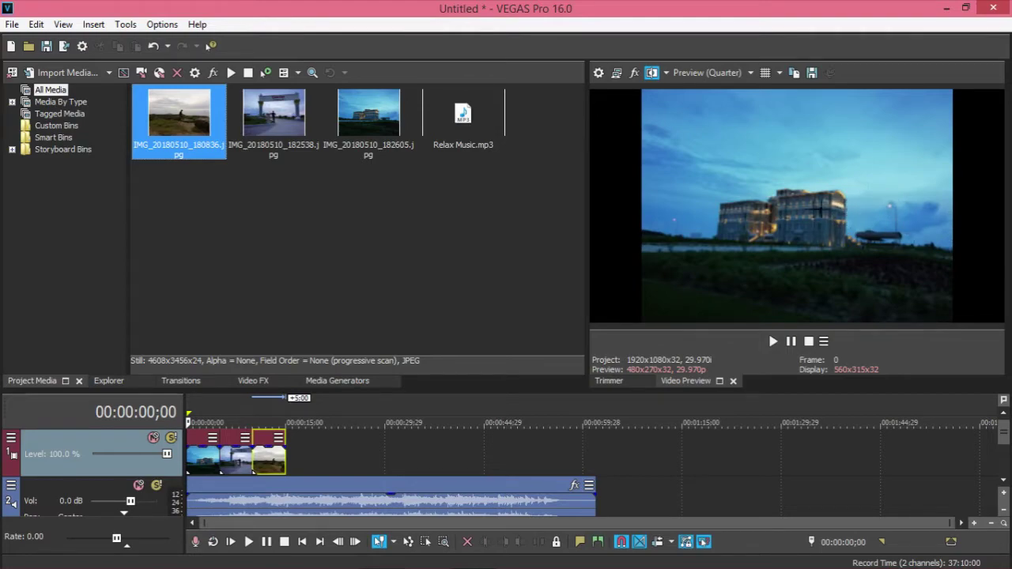
scroll(297, 462, up, 5)
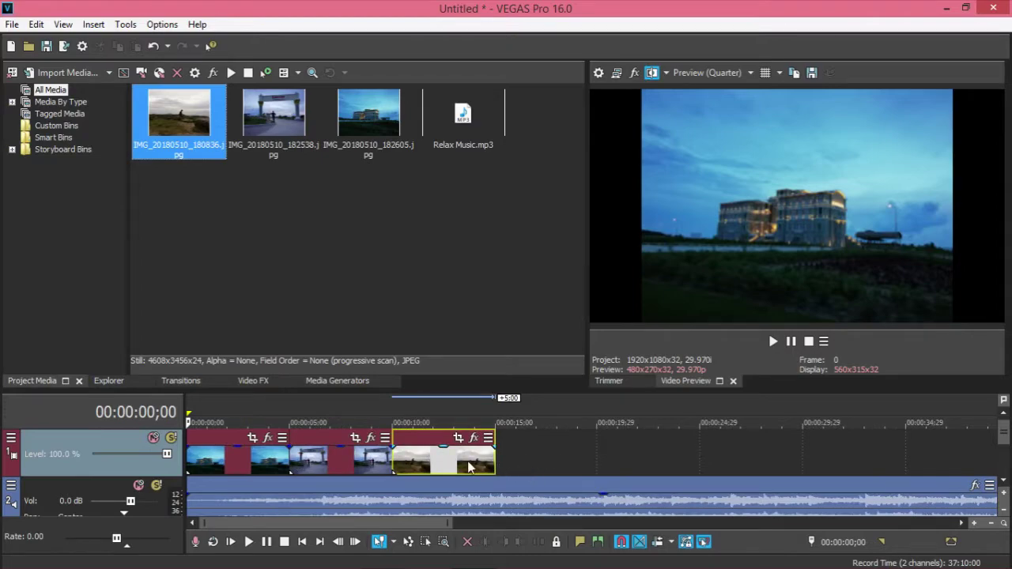
In Pan/Crop for IMG_20180510_182605, try Match Output Aspect and a tighter crop, then restore 4,608 × 3,456.
click(252, 439)
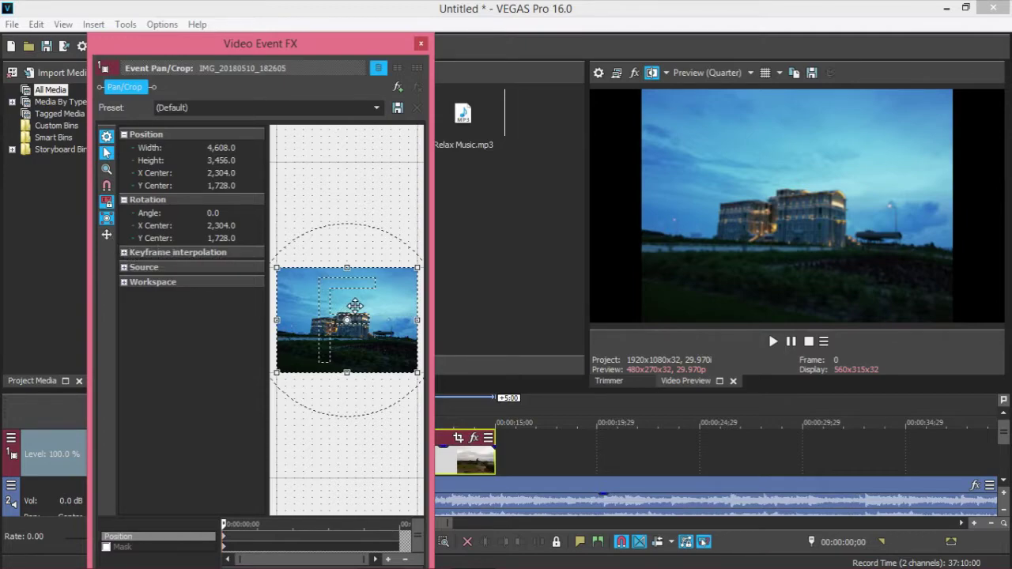
right_click(355, 307)
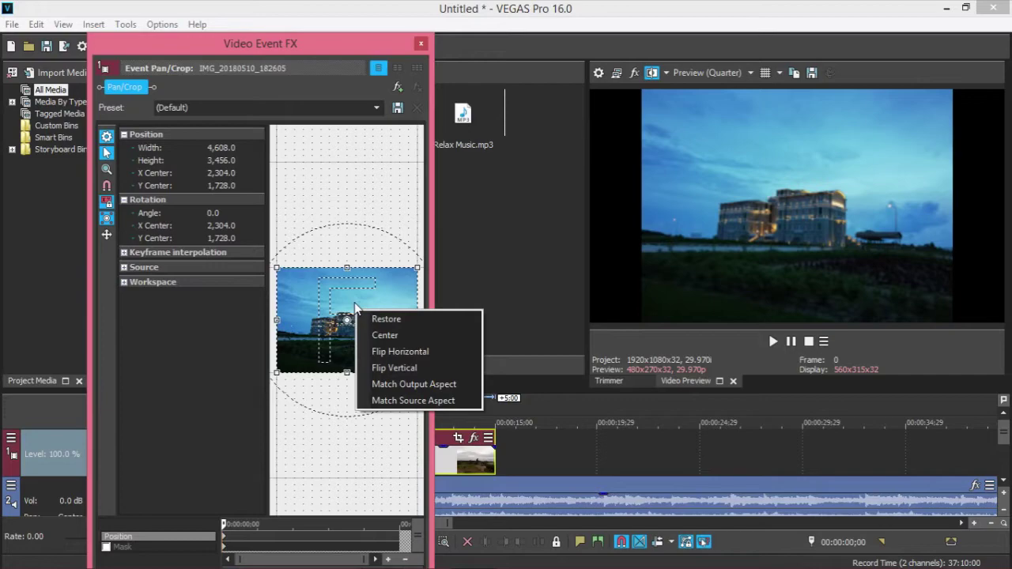
click(394, 386)
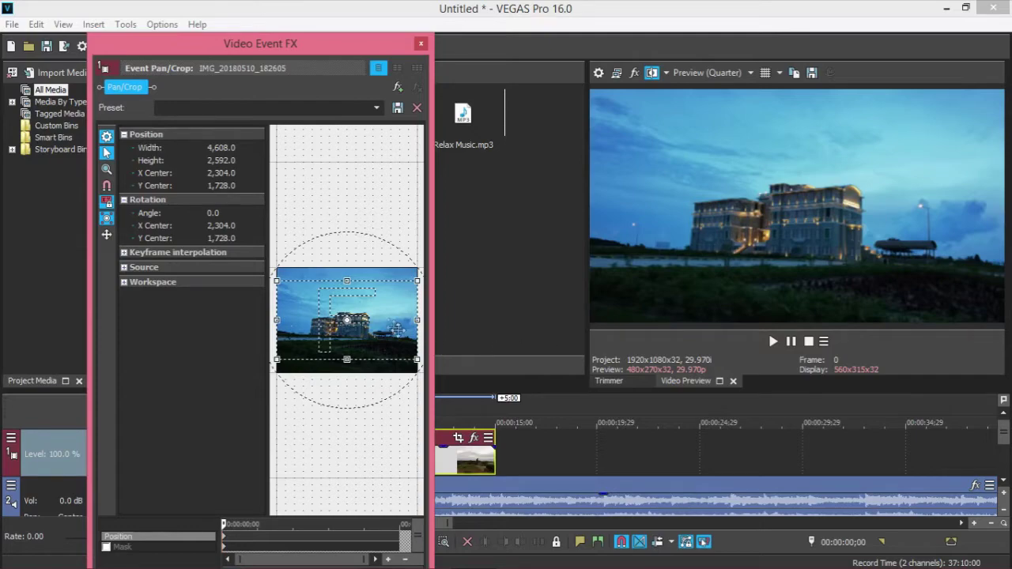
right_click(373, 317)
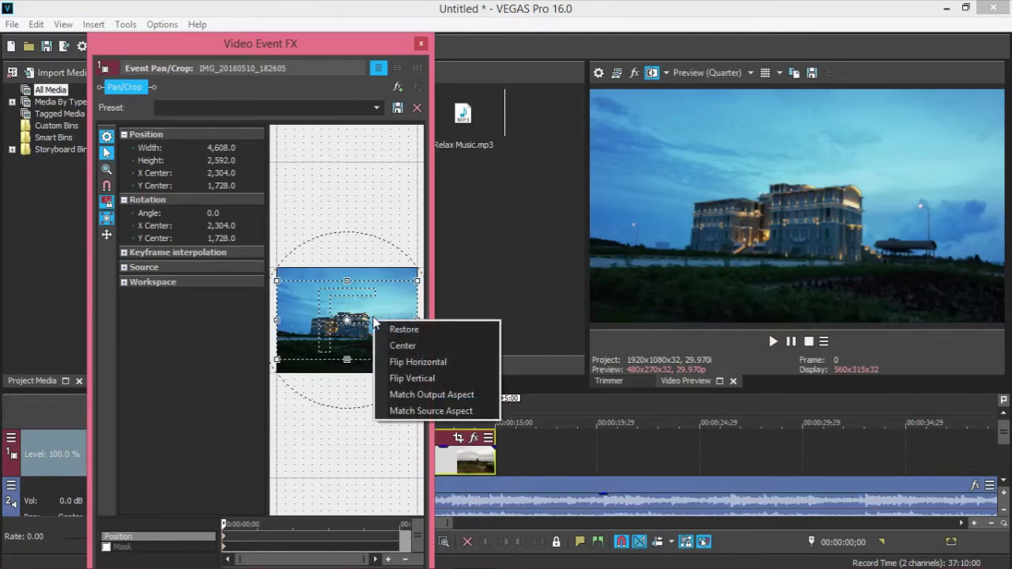
click(378, 299)
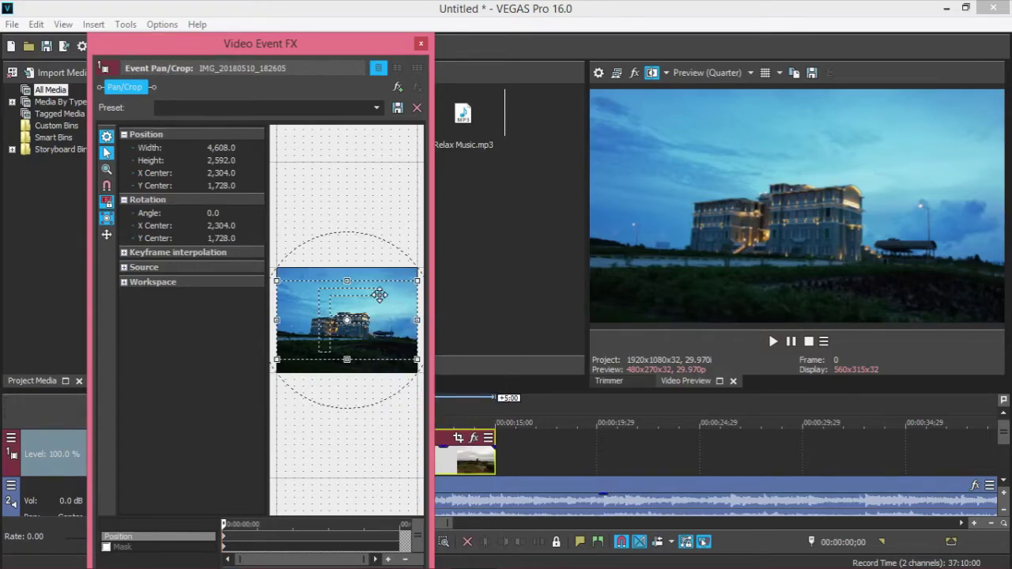
drag(417, 281, 463, 243)
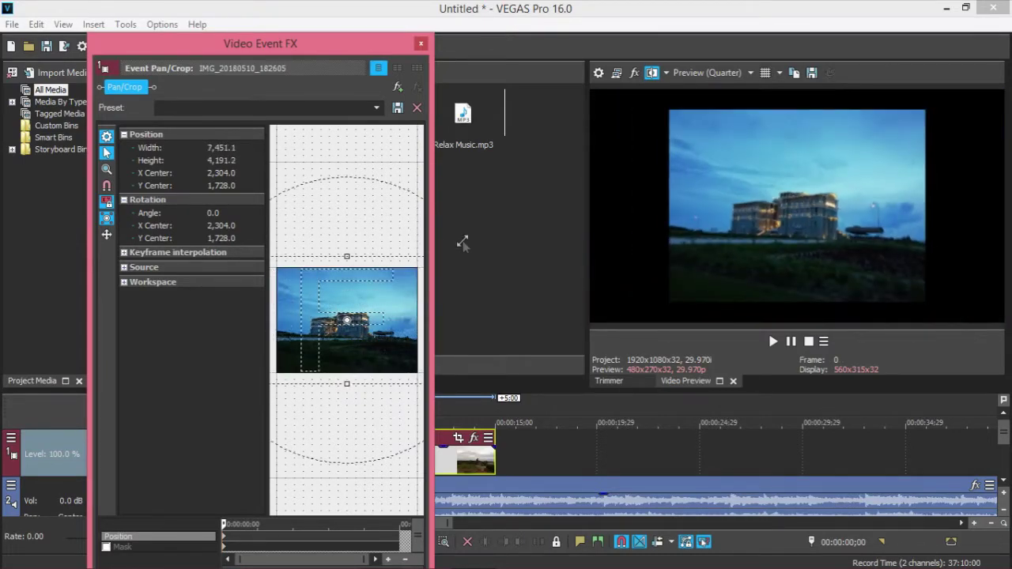
right_click(387, 301)
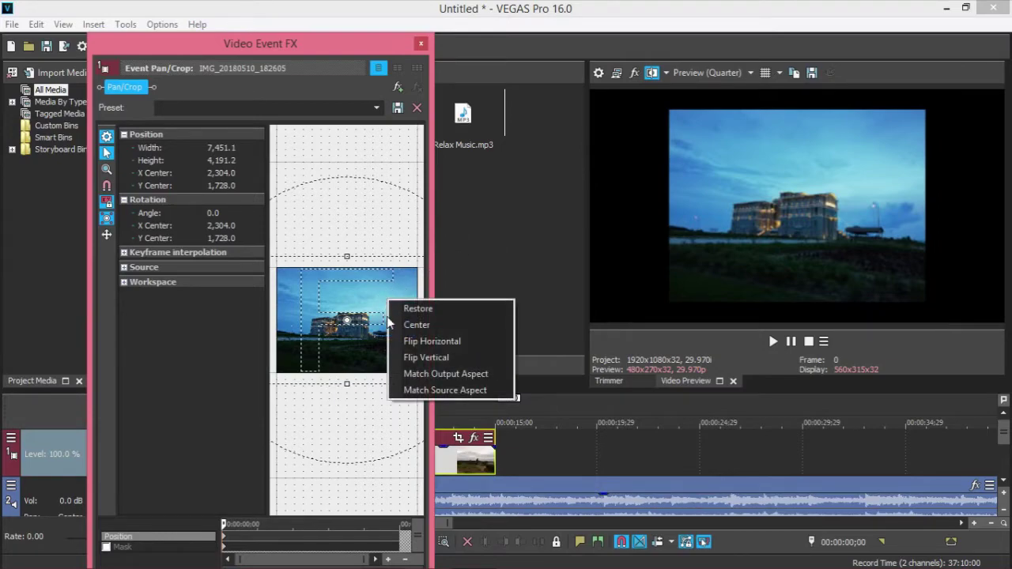
click(427, 308)
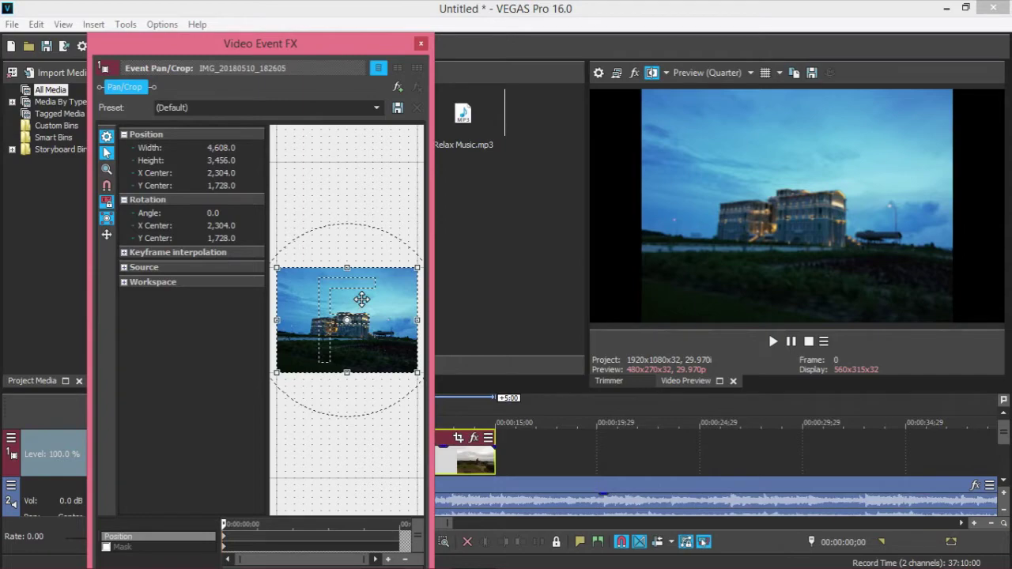
Match the building photo to 16:9 and zoom to 2,701.8 × 1,519.8 around the building.
right_click(362, 302)
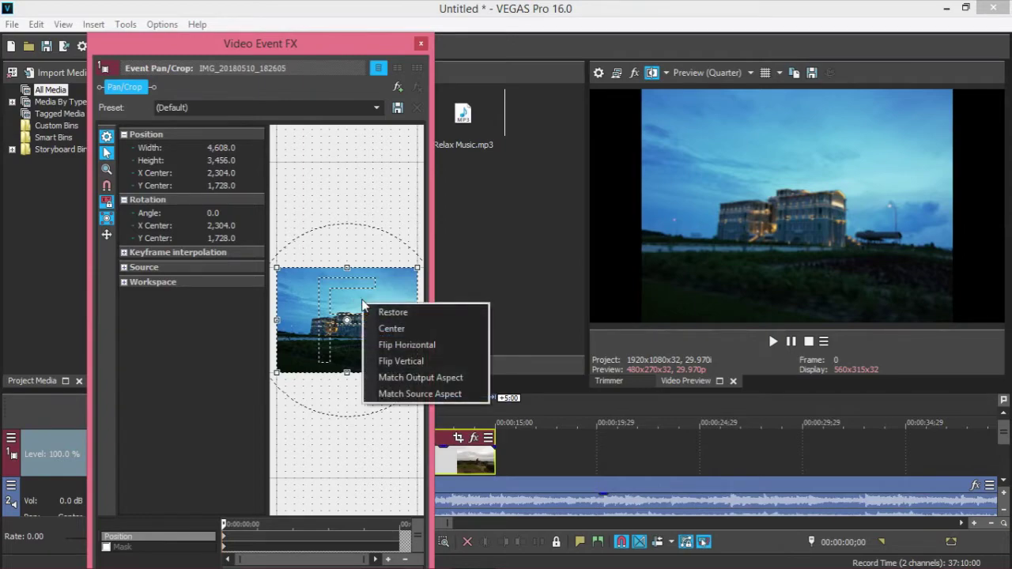
click(419, 383)
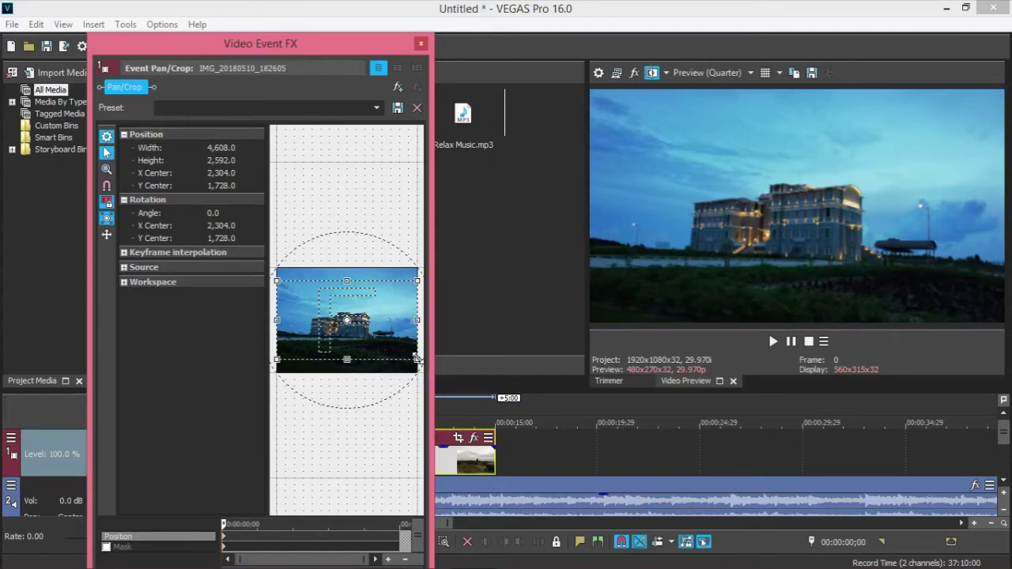
drag(418, 359, 366, 317)
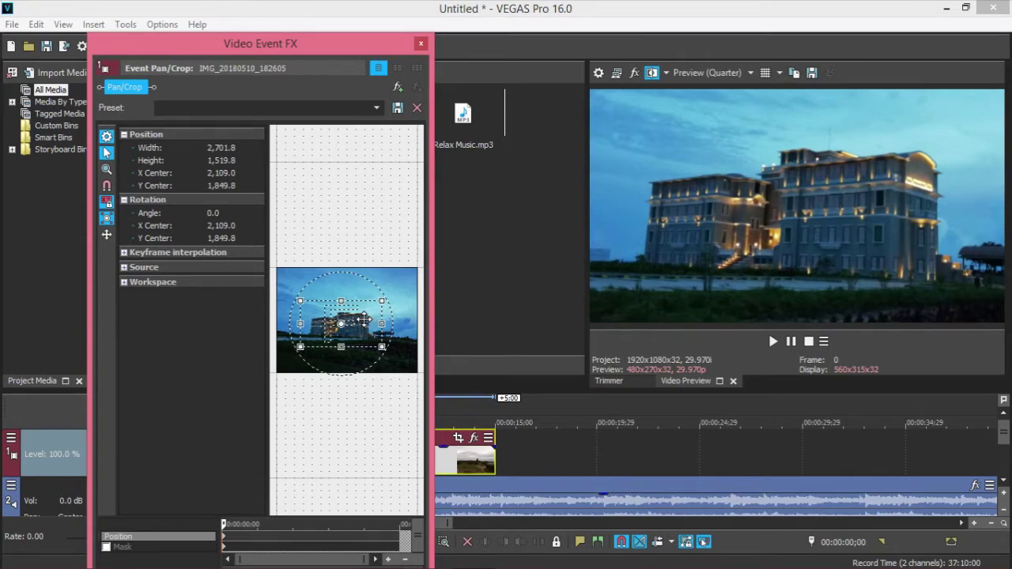
click(420, 46)
Select the gate photo IMG_20180510_182538 and open its Pan/Crop settings.
click(340, 452)
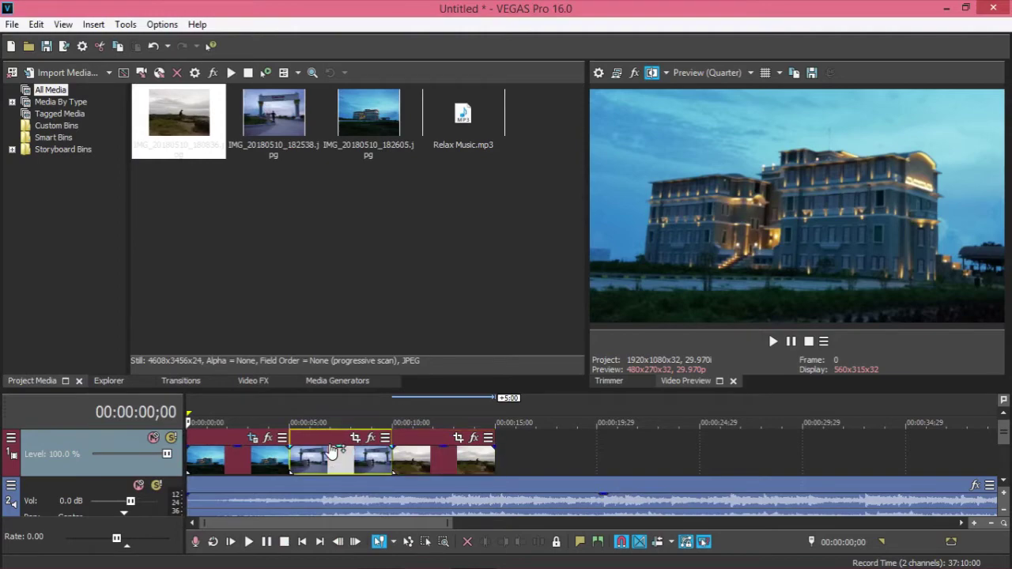
click(240, 448)
click(314, 449)
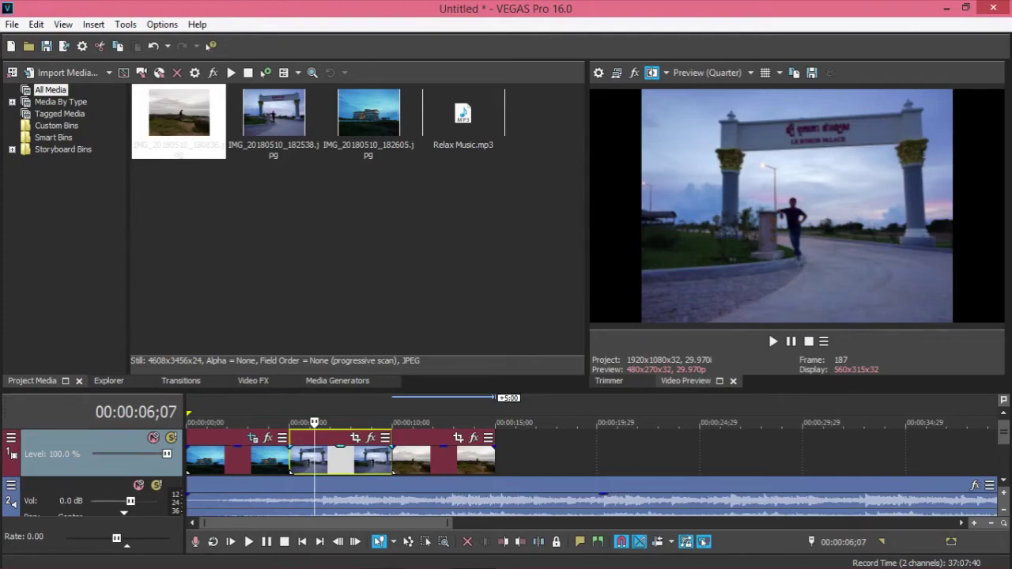
click(355, 437)
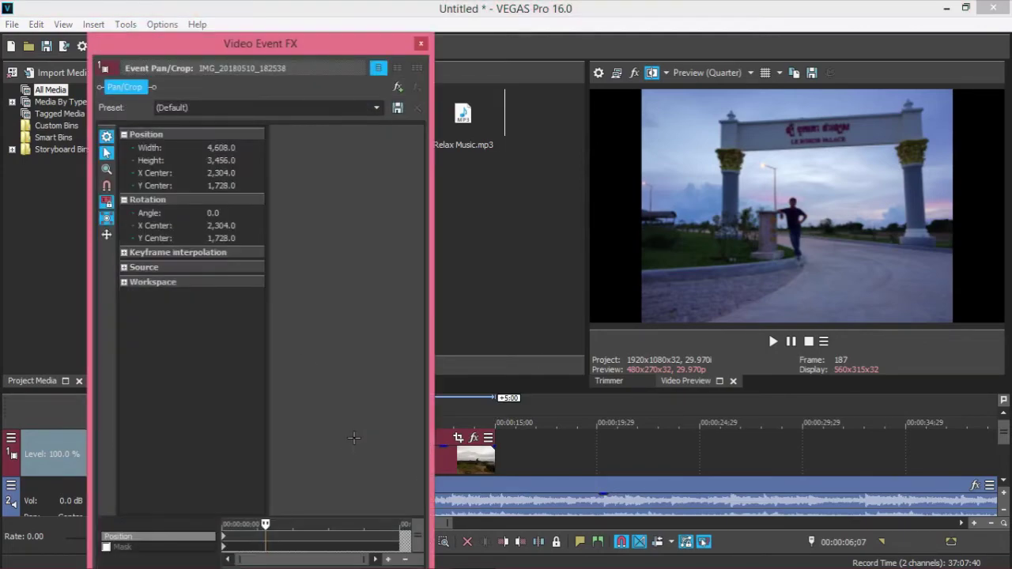
Restore the gate photo's crop and apply the 16:9 Widescreen TV preset at 4,608 × 2,592.
right_click(345, 319)
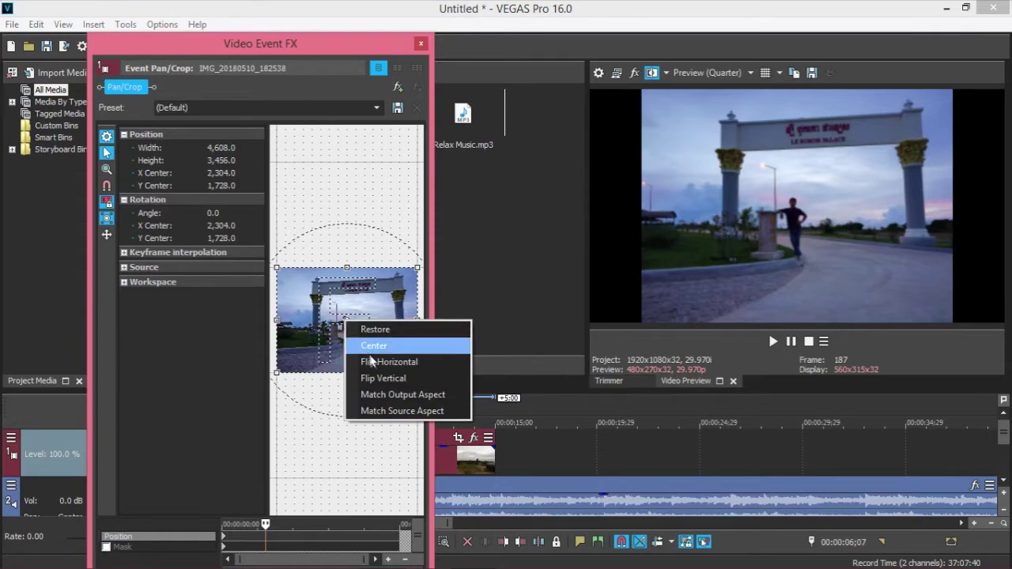
click(400, 395)
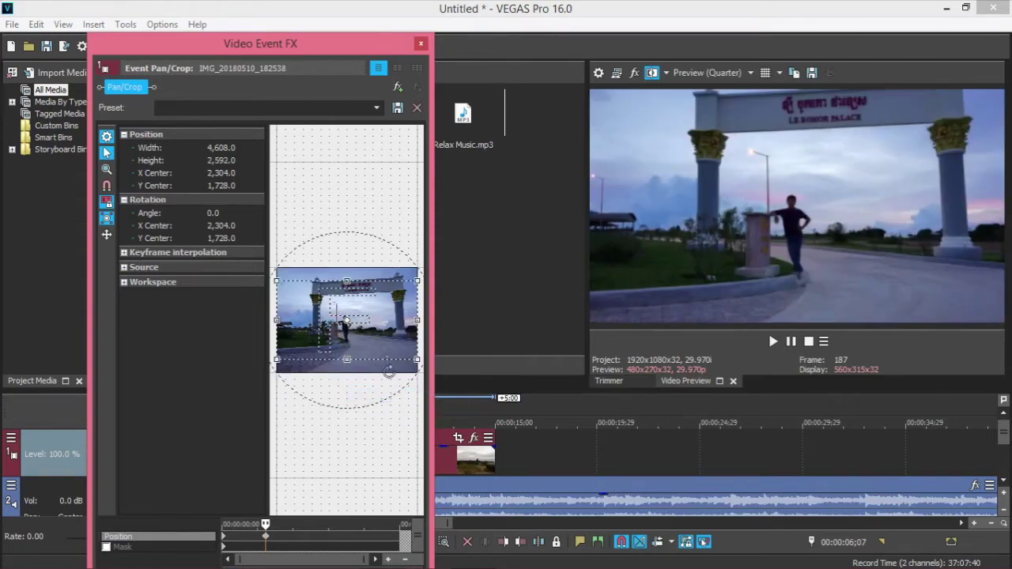
right_click(378, 317)
click(408, 332)
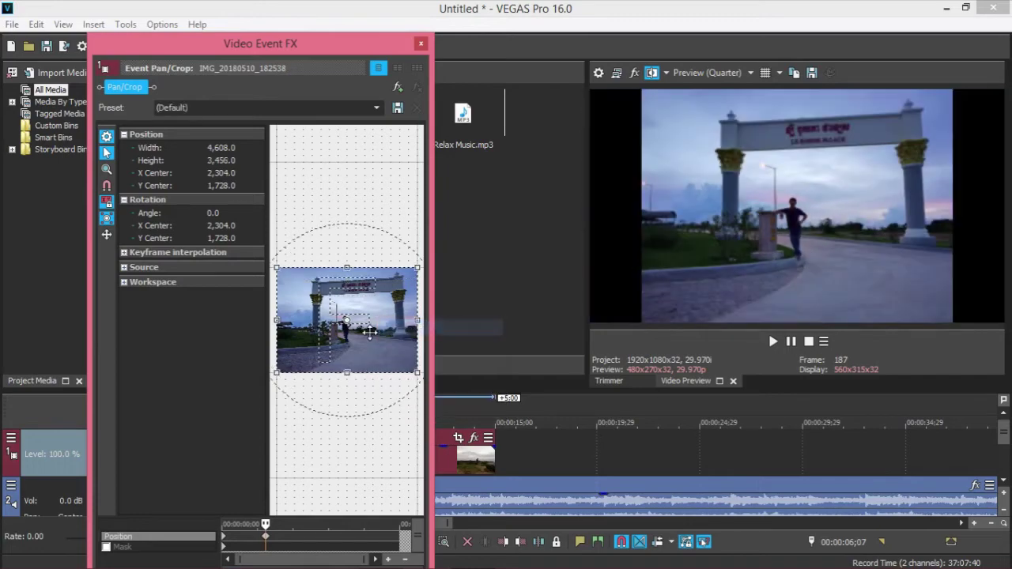
click(376, 109)
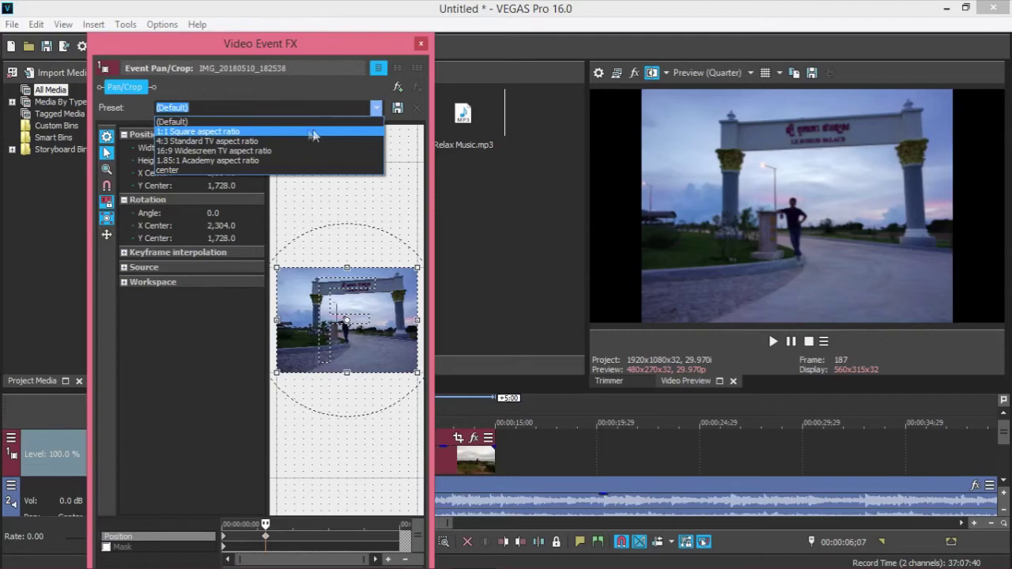
click(269, 151)
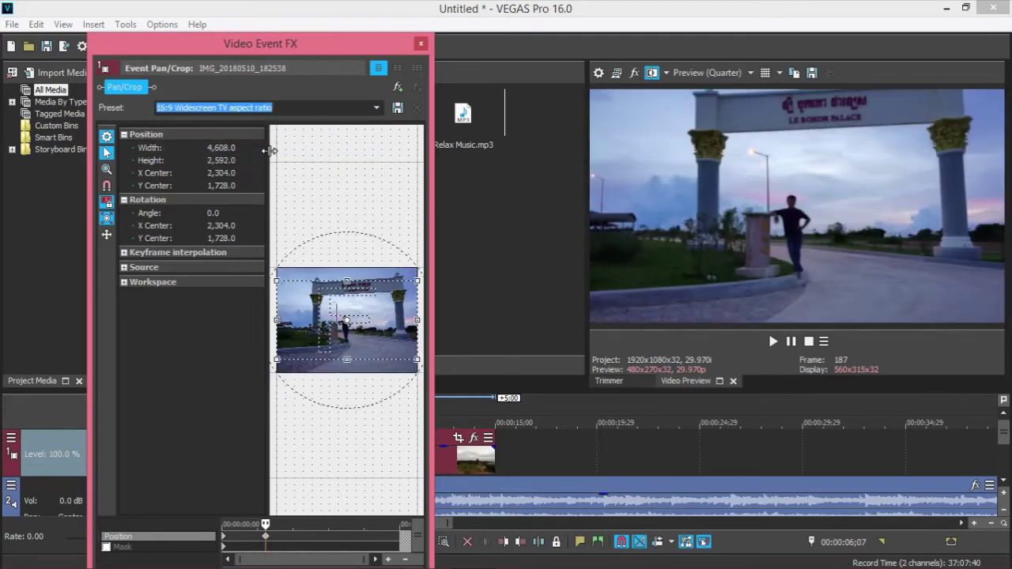
right_click(376, 338)
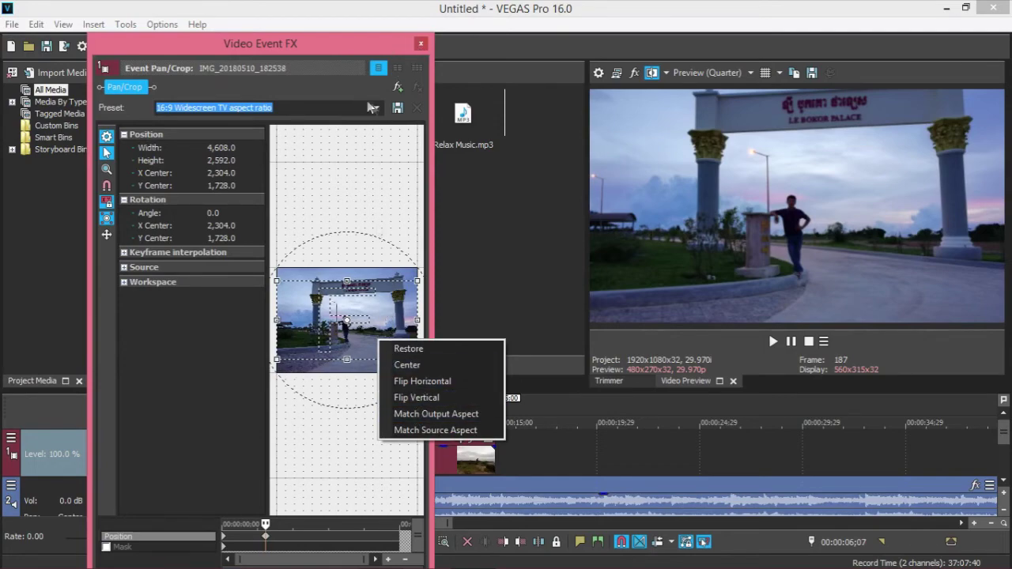
click(418, 45)
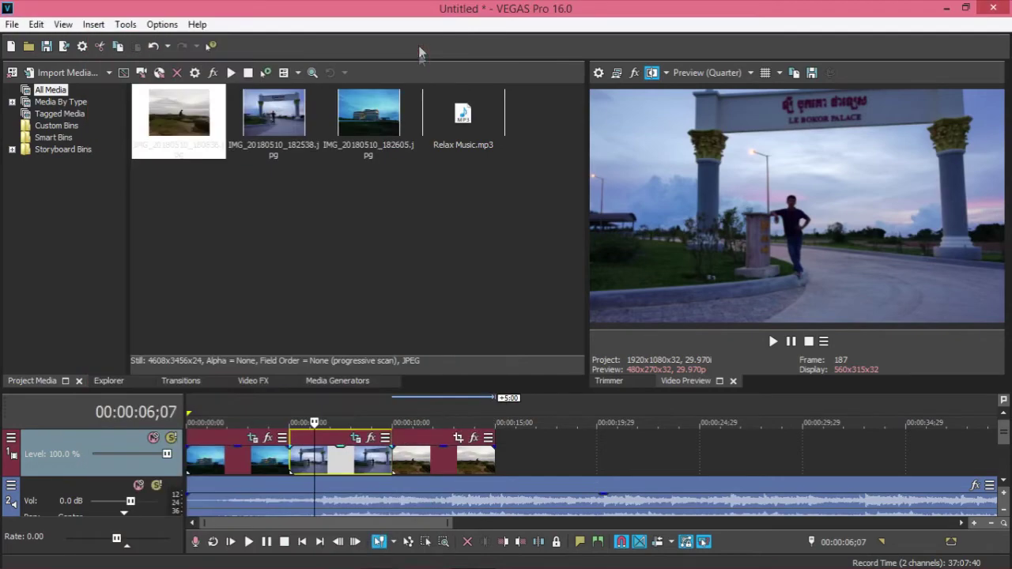
Apply the 16:9 Widescreen TV preset to hillside photo IMG_20180510_180836 and adjust its crop.
click(425, 441)
click(458, 437)
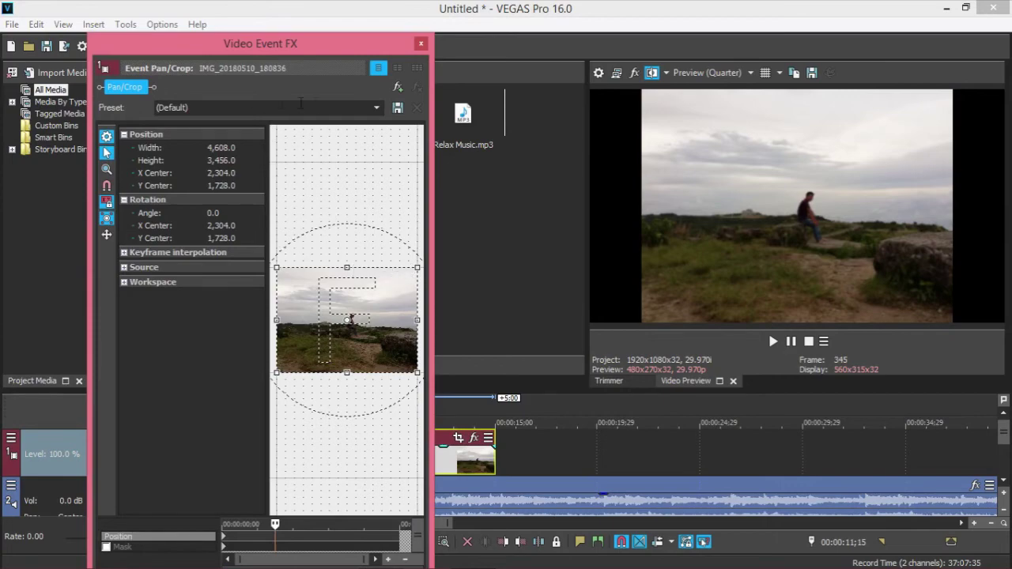
click(377, 108)
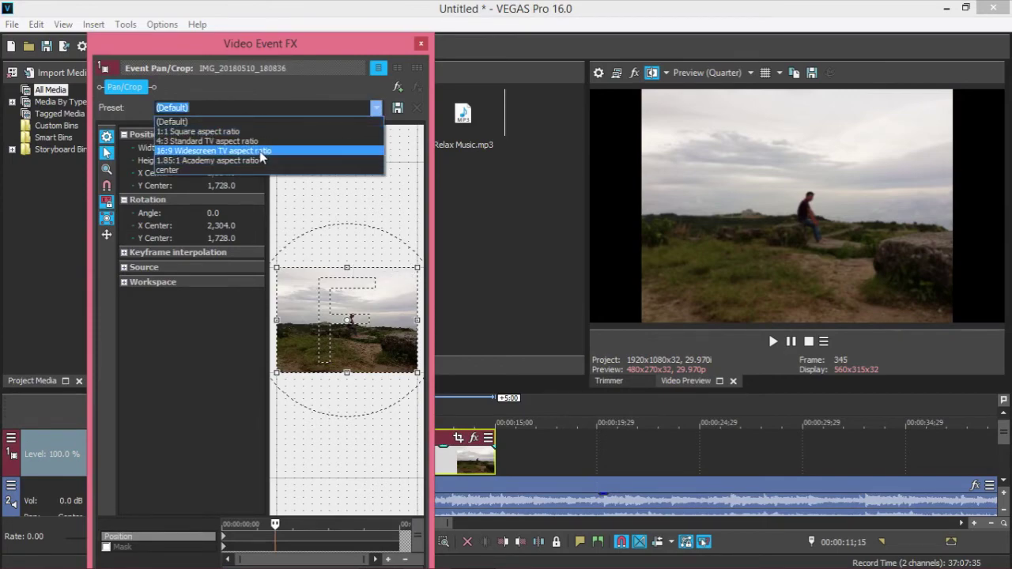
click(260, 151)
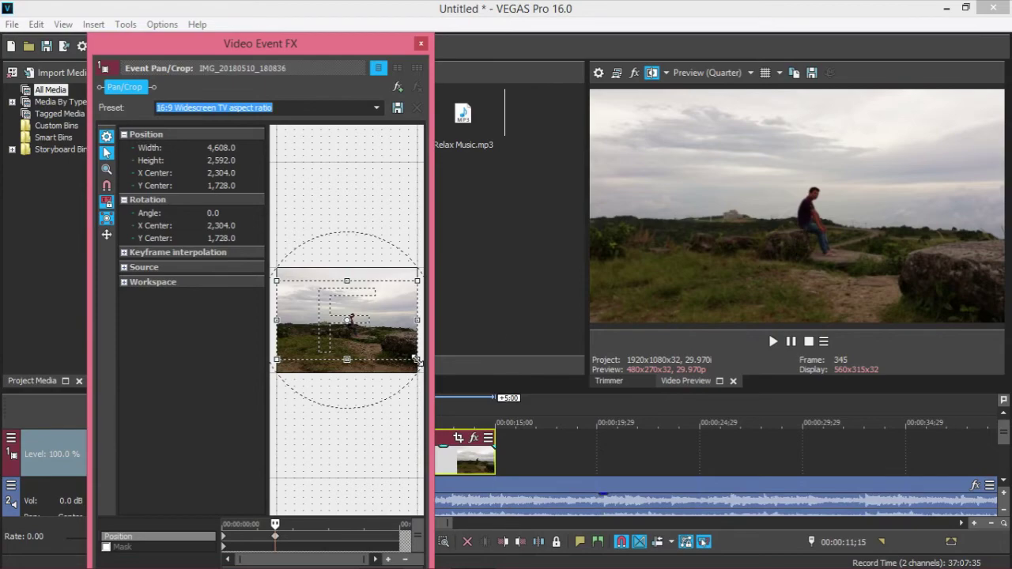
drag(417, 360, 418, 395)
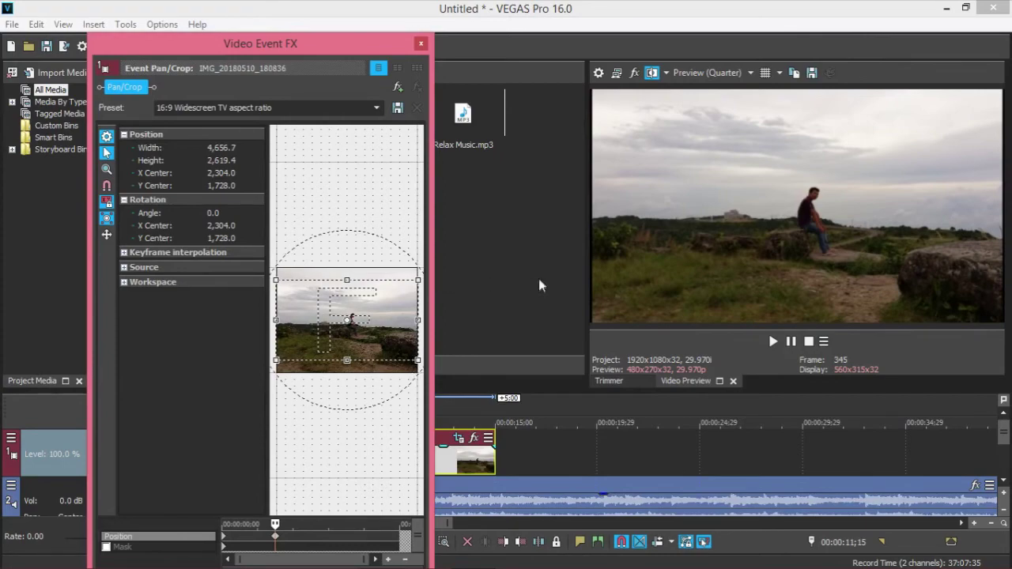
Restore the hillside photo's crop, then match it to the 16:9 output aspect.
right_click(384, 316)
click(405, 324)
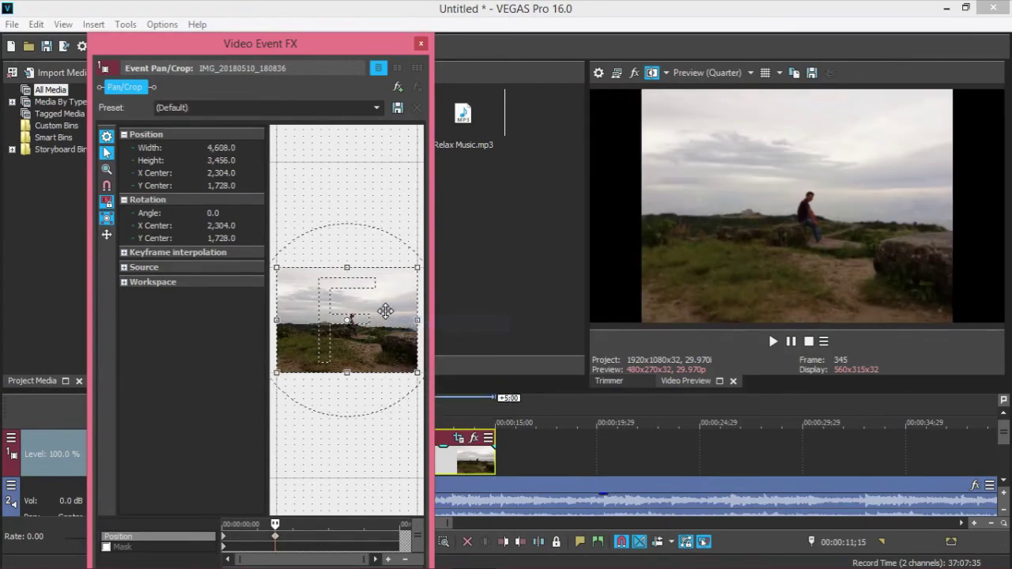
right_click(361, 298)
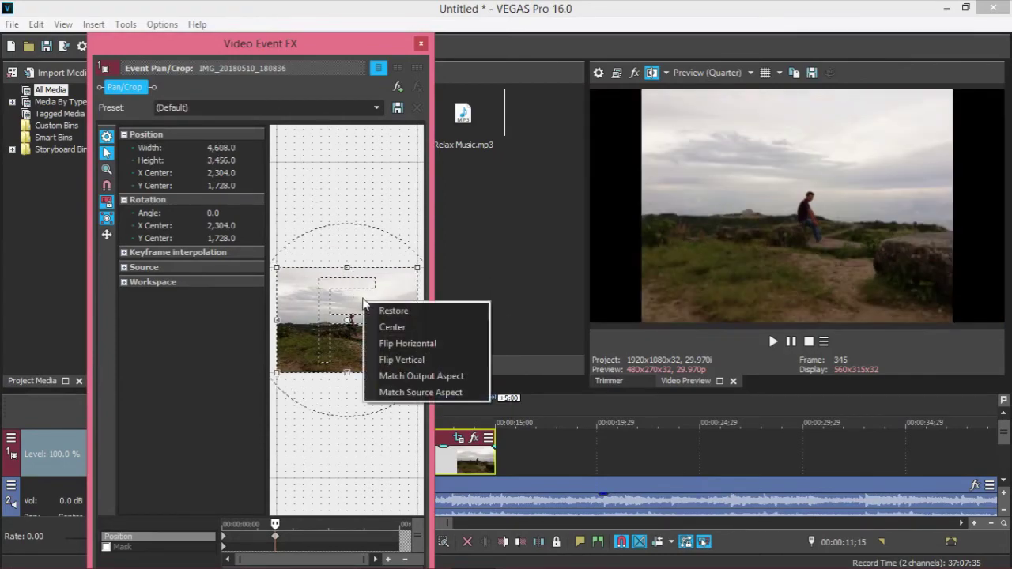
click(392, 373)
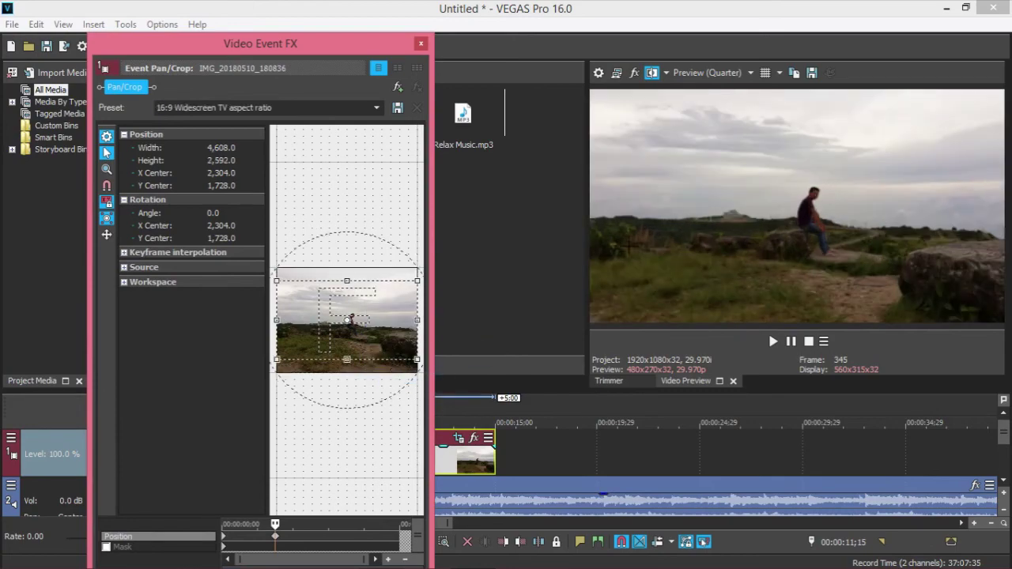